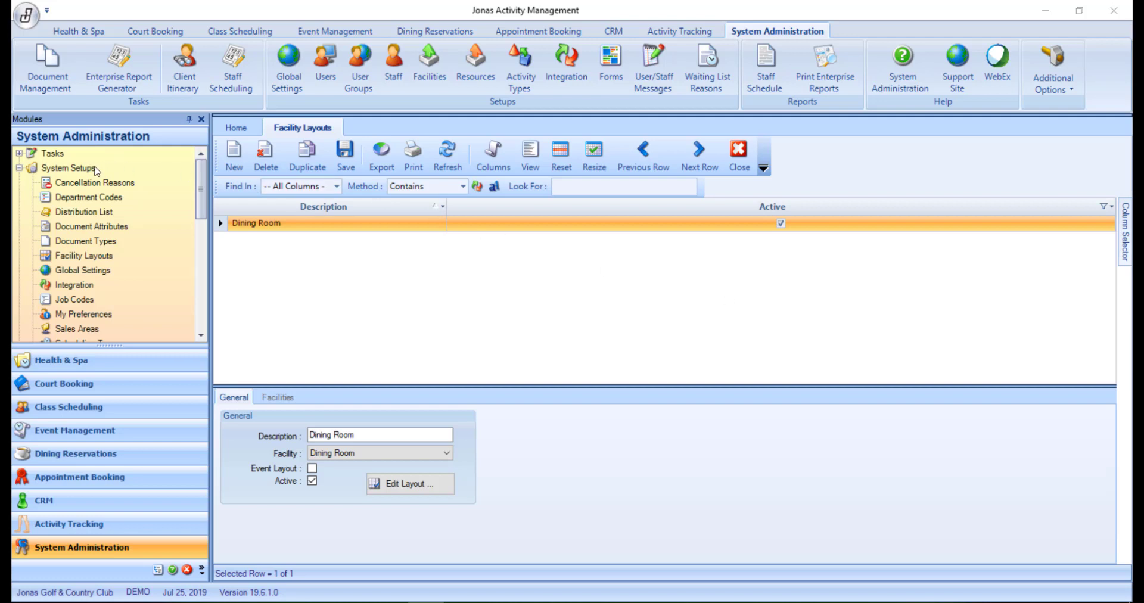
Step: Try the Multiple Facilities option on the Dining Room facility layout, then restore Dining Room as its facility
left_click(105, 257)
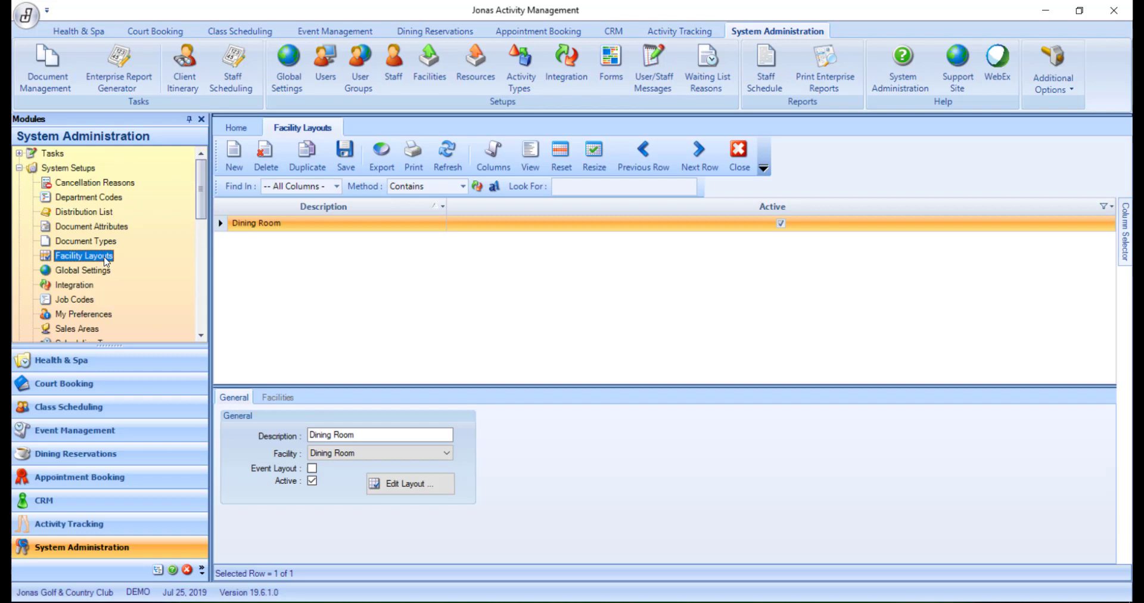
left_click(446, 454)
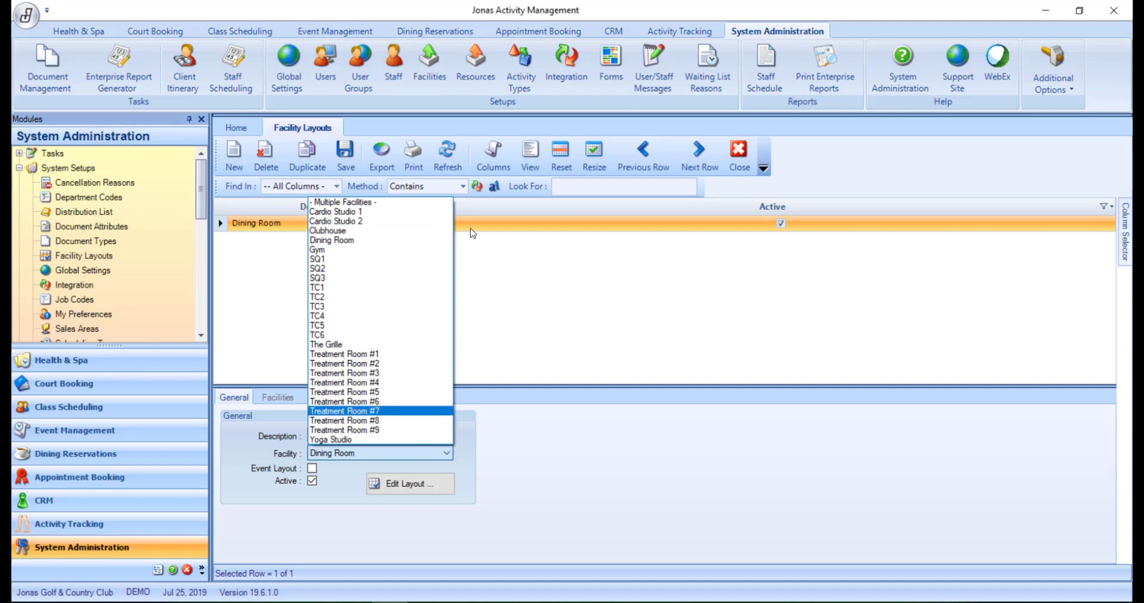
left_click(417, 203)
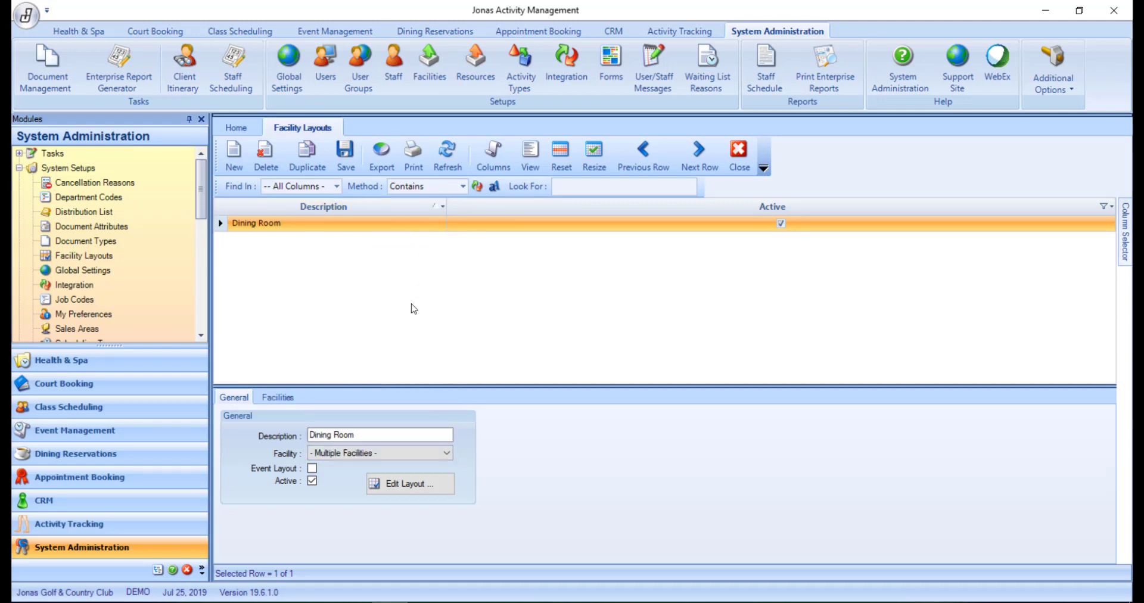
left_click(290, 398)
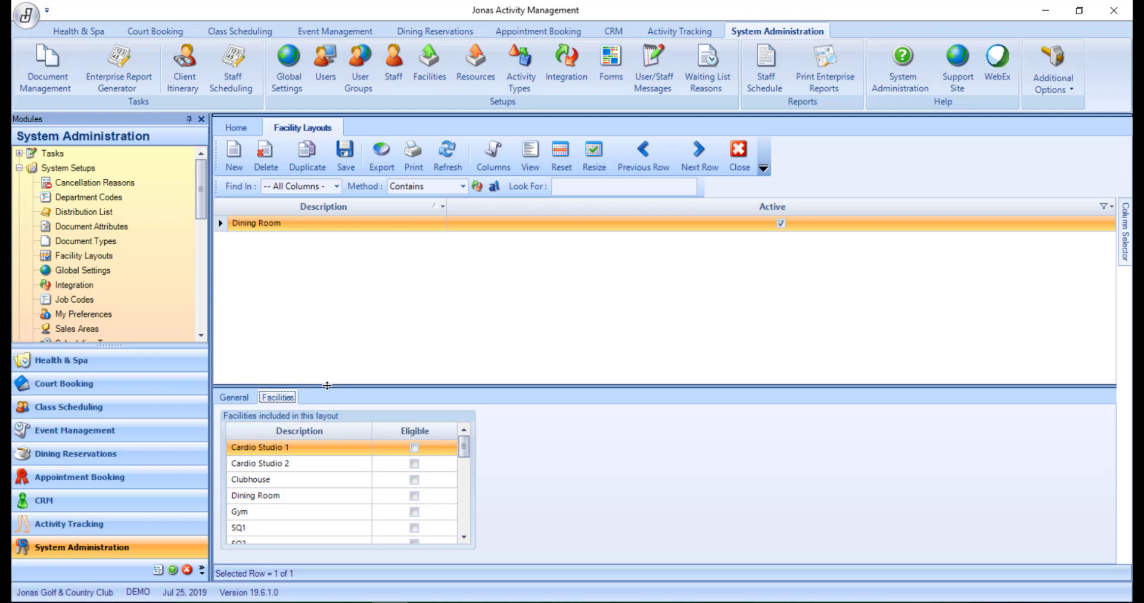
left_click(249, 397)
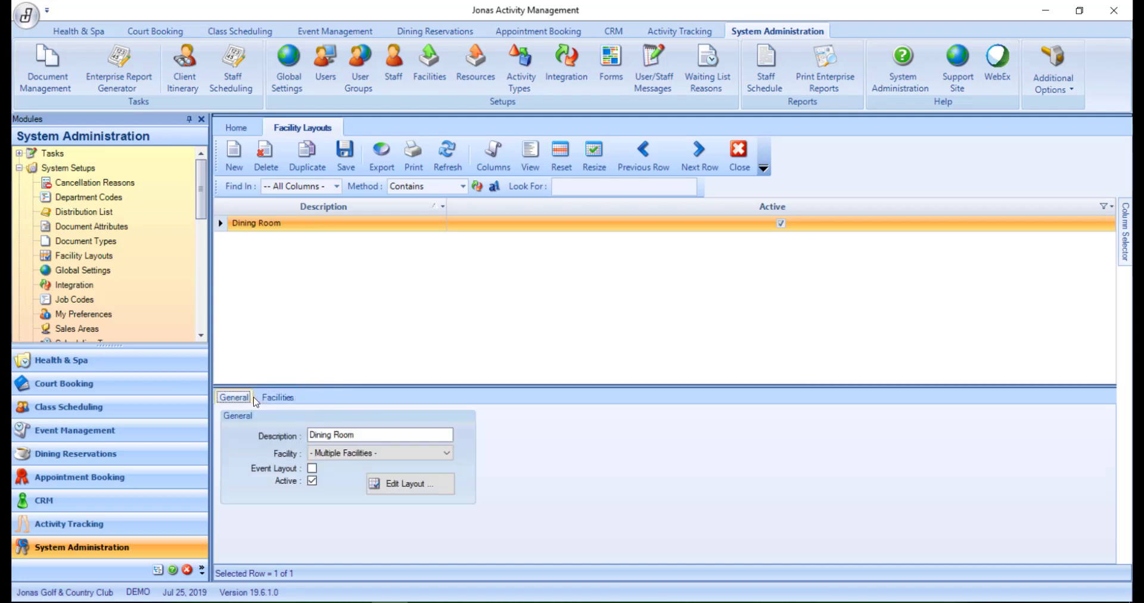
left_click(329, 454)
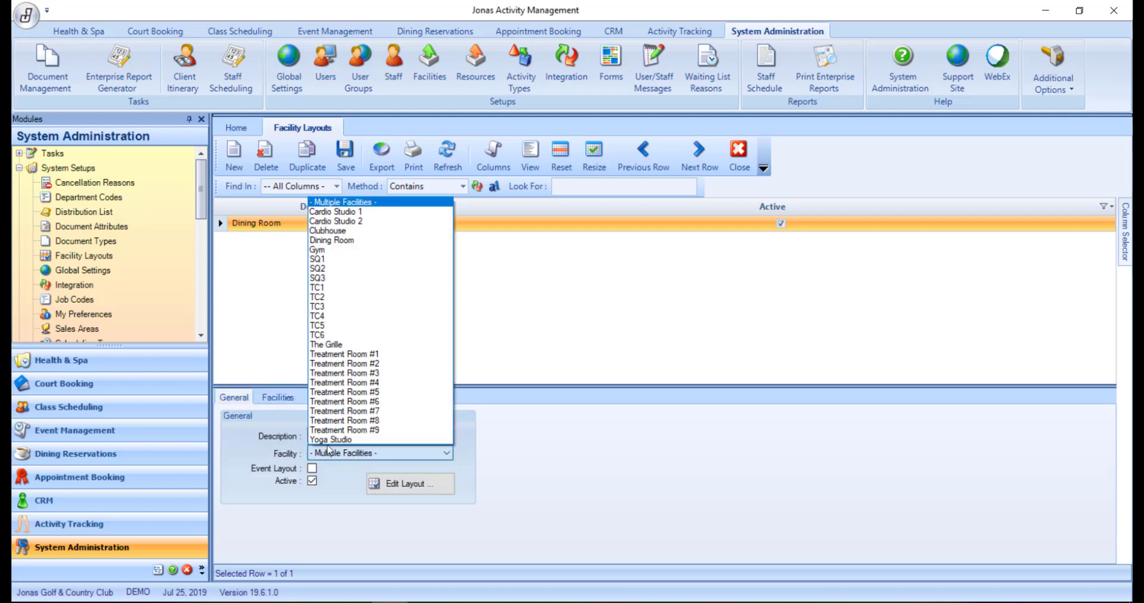
left_click(354, 239)
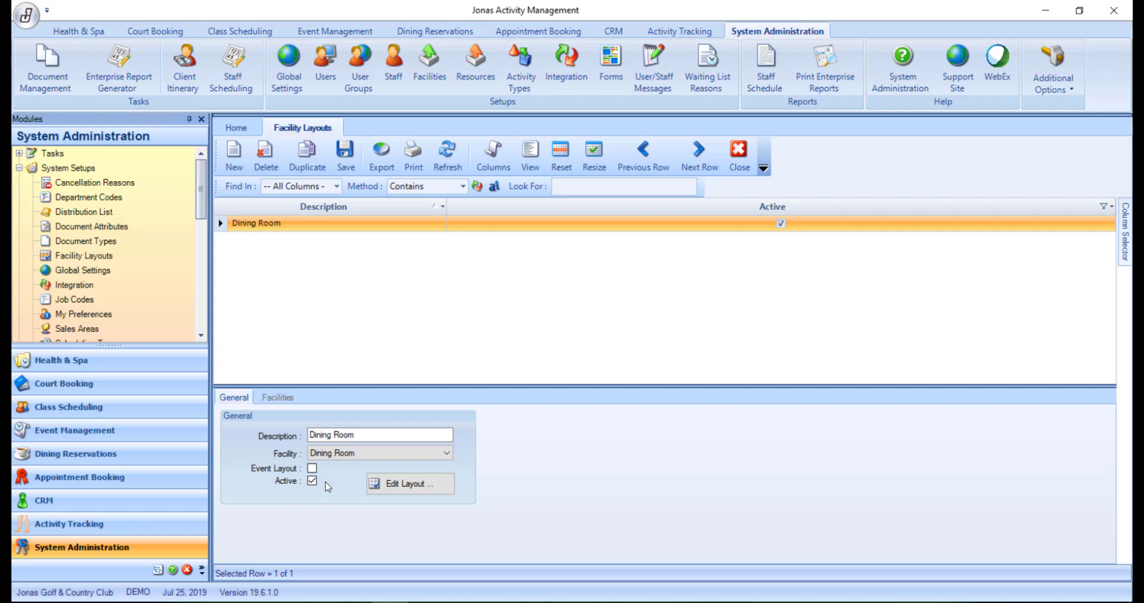
Step: Open the Dining Room layout for editing and place a 4 Top Square table on the empty canvas
left_click(371, 486)
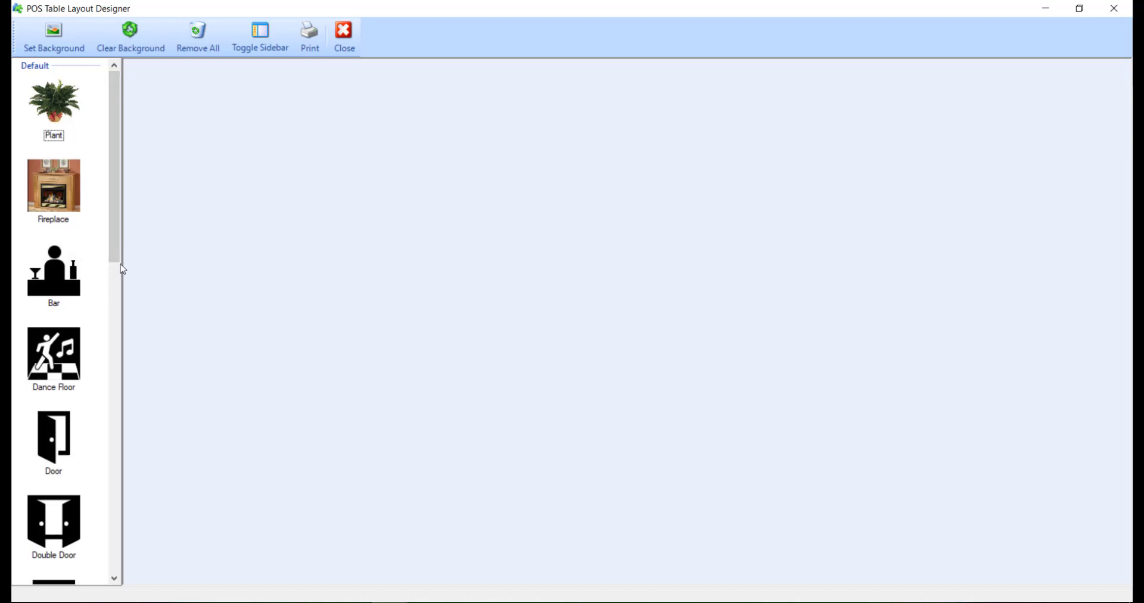
left_click_drag(120, 262, 97, 565)
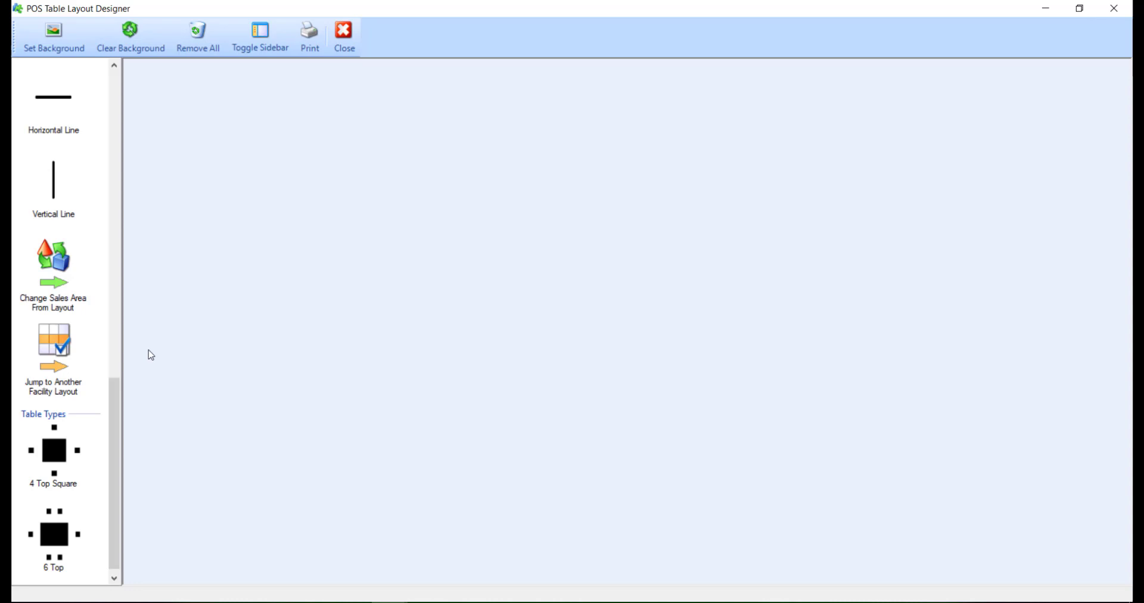
left_click_drag(60, 457, 418, 343)
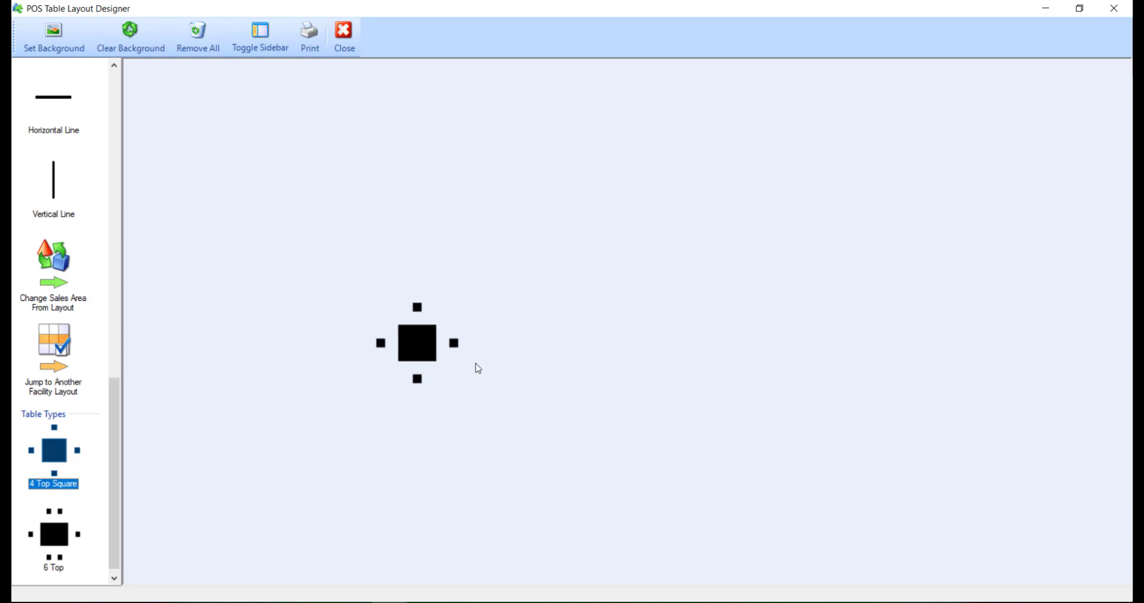
Step: Assign table GR - 1 to the placed 4 Top Square in its settings
right_click(423, 344)
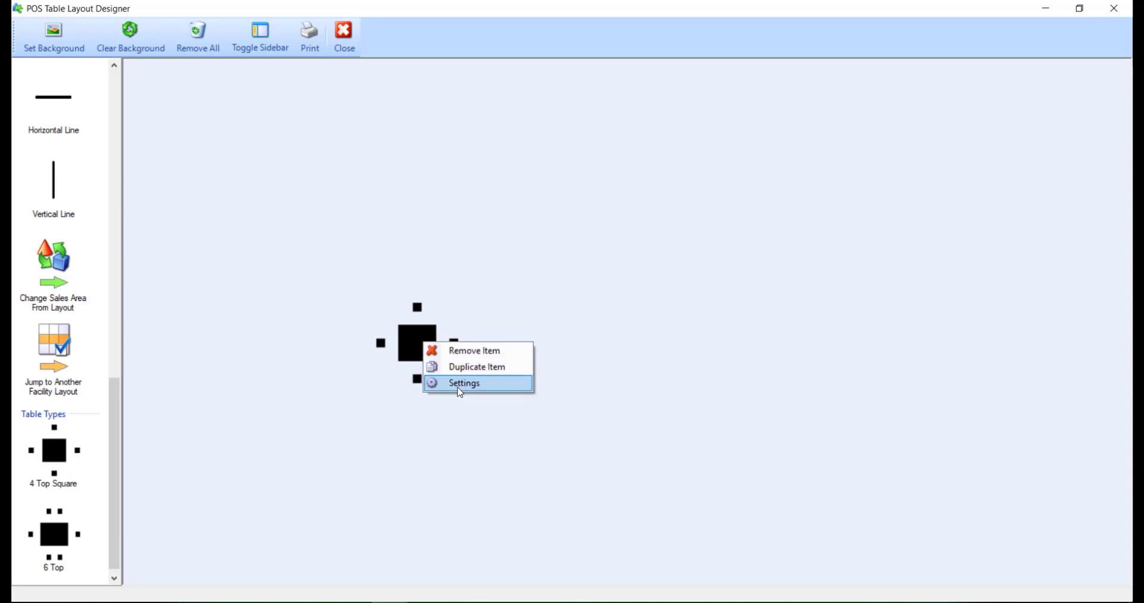
left_click(460, 384)
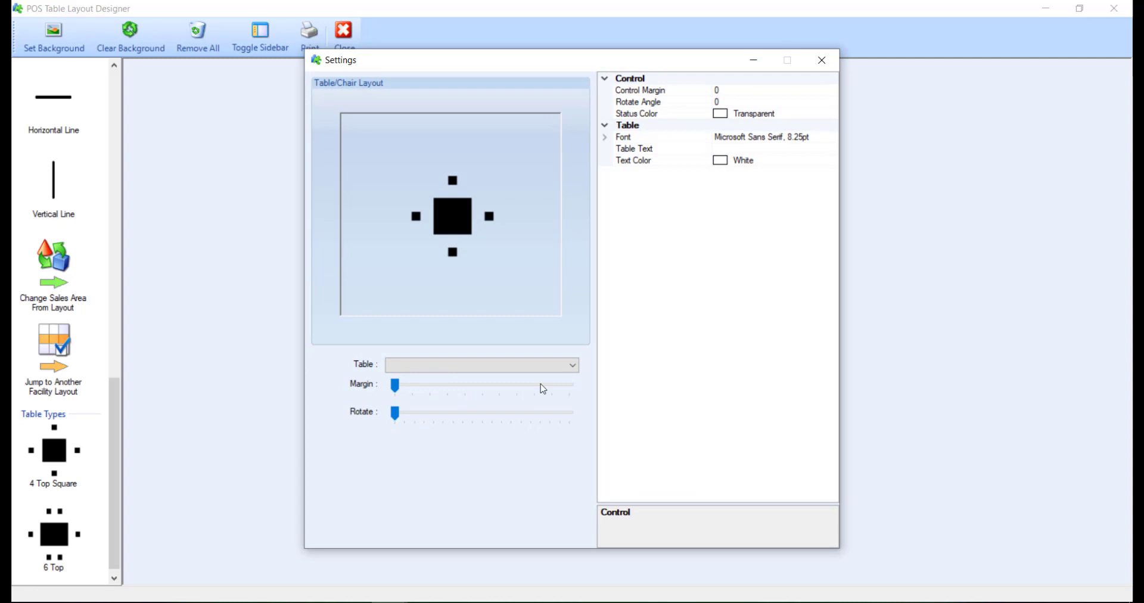
left_click(572, 366)
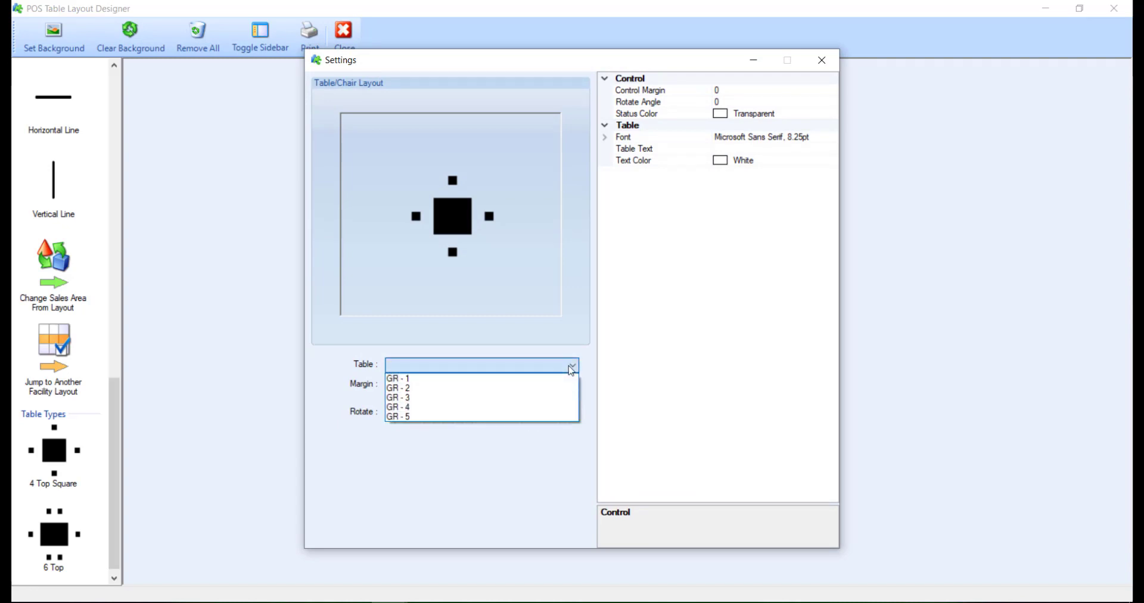
left_click(560, 379)
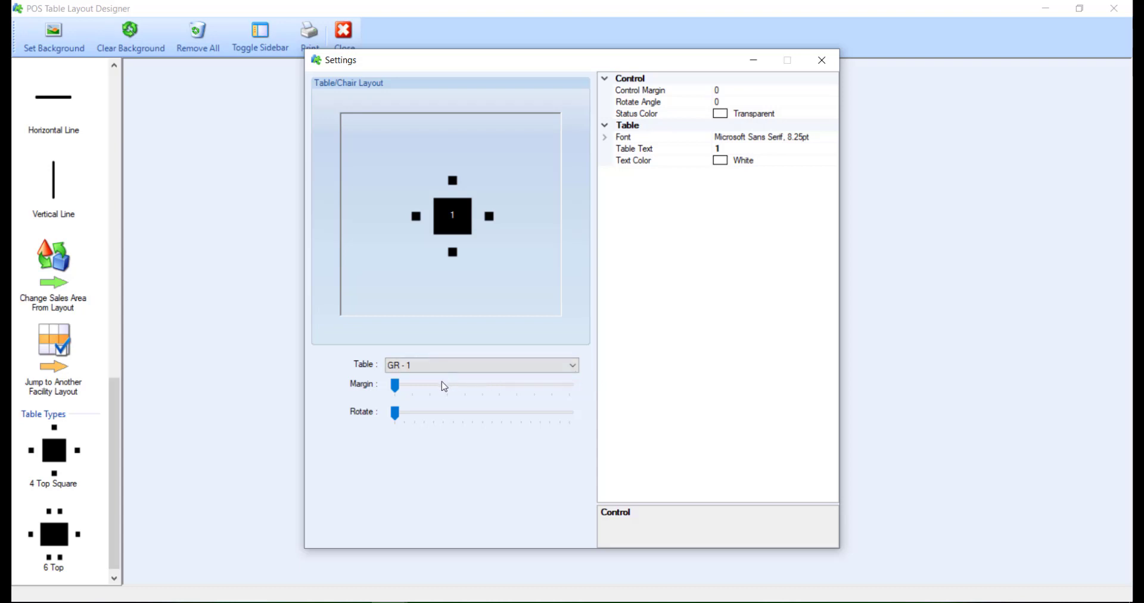
mouse_move(394, 415)
left_mouse_down()
mouse_move(421, 417)
mouse_move(393, 412)
left_mouse_up()
left_click(764, 138)
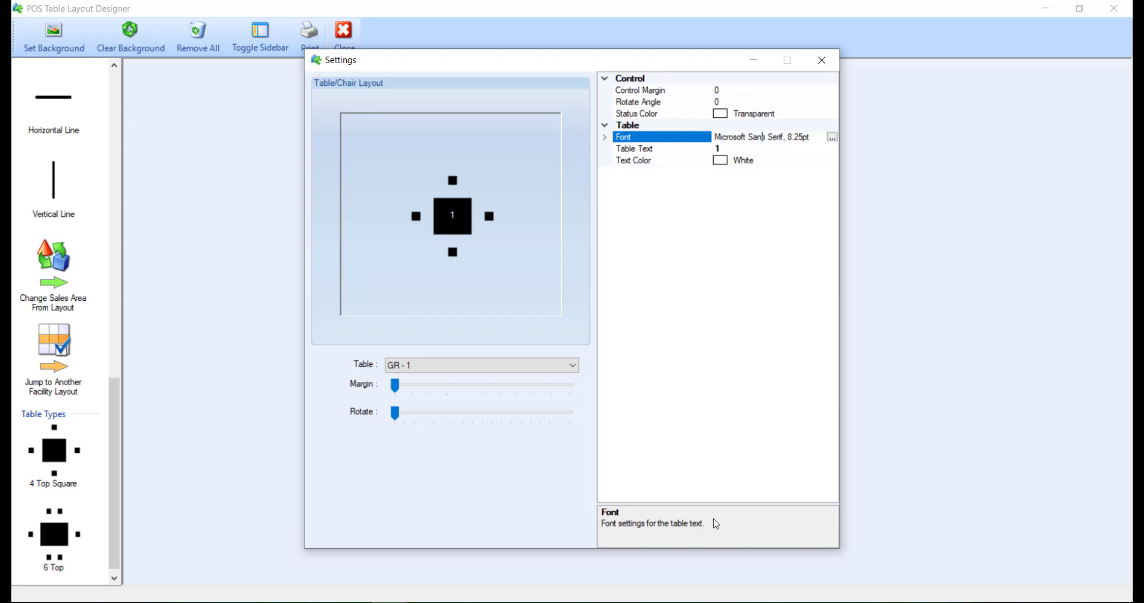
left_click(822, 60)
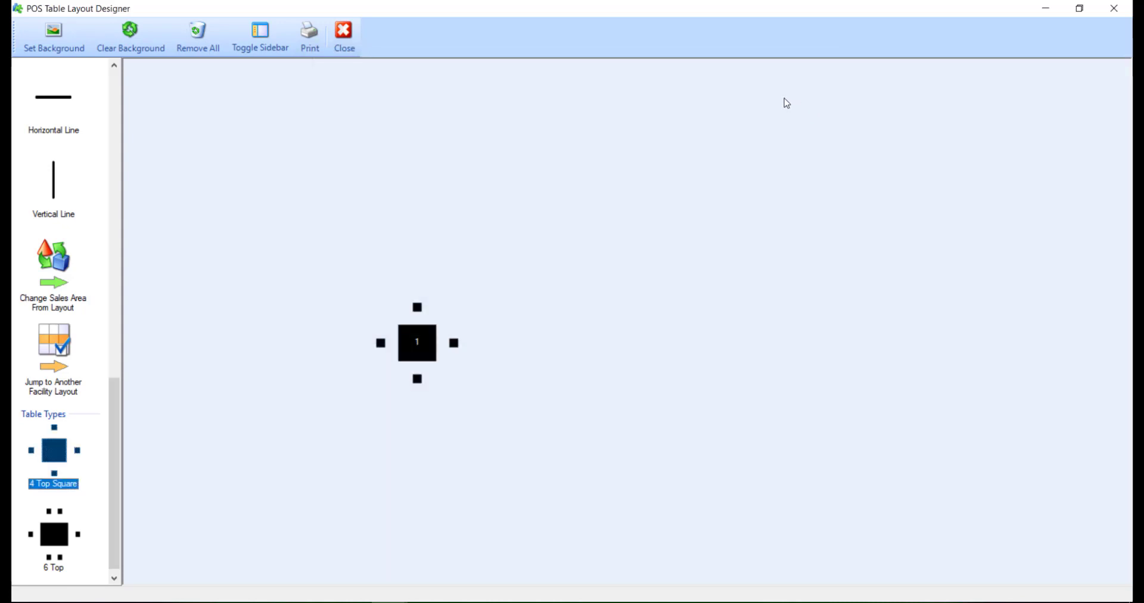
Step: Duplicate table 1 and place the copy beside it, to the right at the same height
left_click(412, 349)
right_click(412, 349)
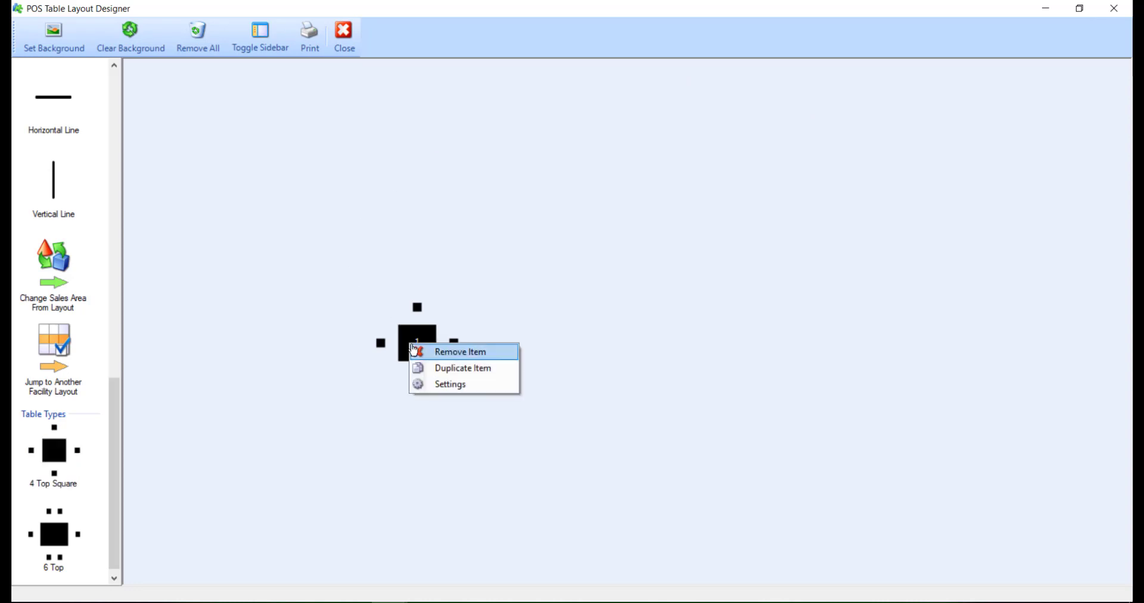
left_click(461, 369)
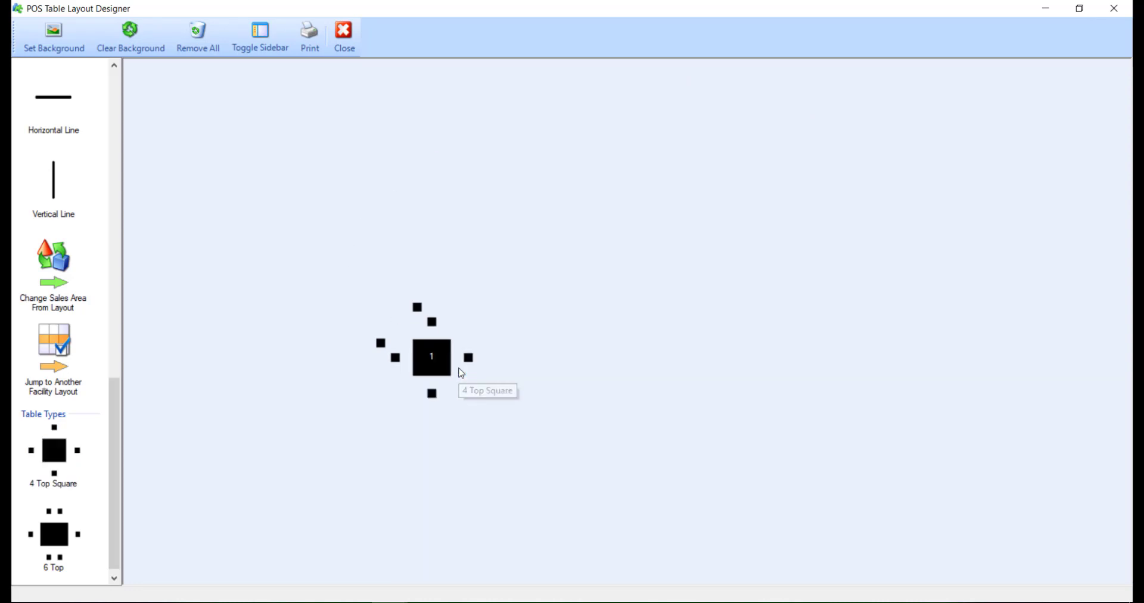
left_click_drag(445, 365, 537, 355)
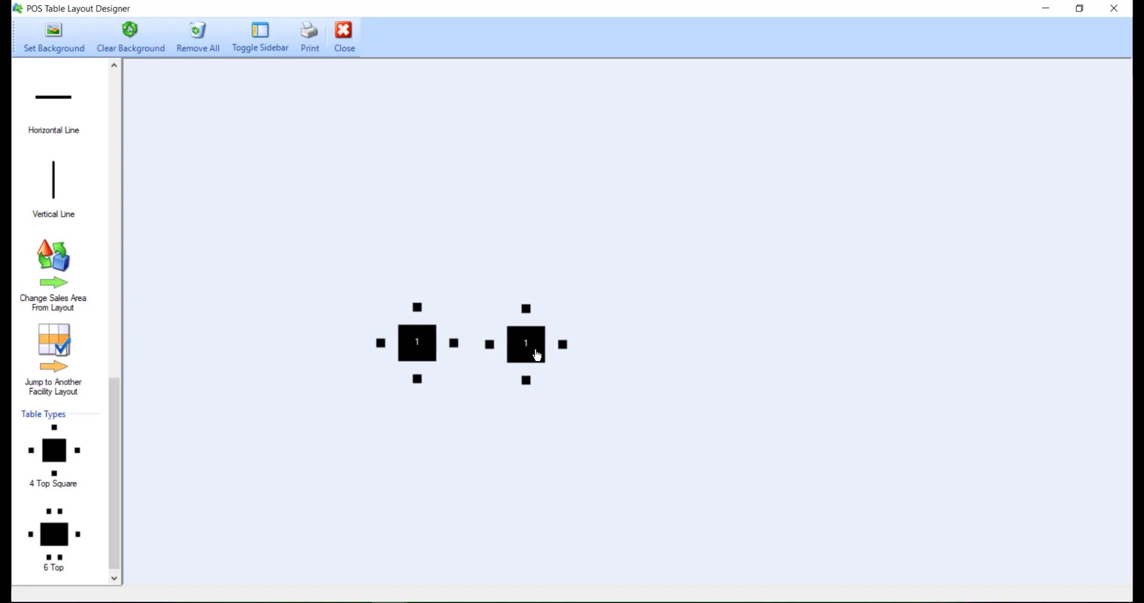
Step: Assign table GR - 2 to the duplicated 4 Top Square in its settings
right_click(525, 348)
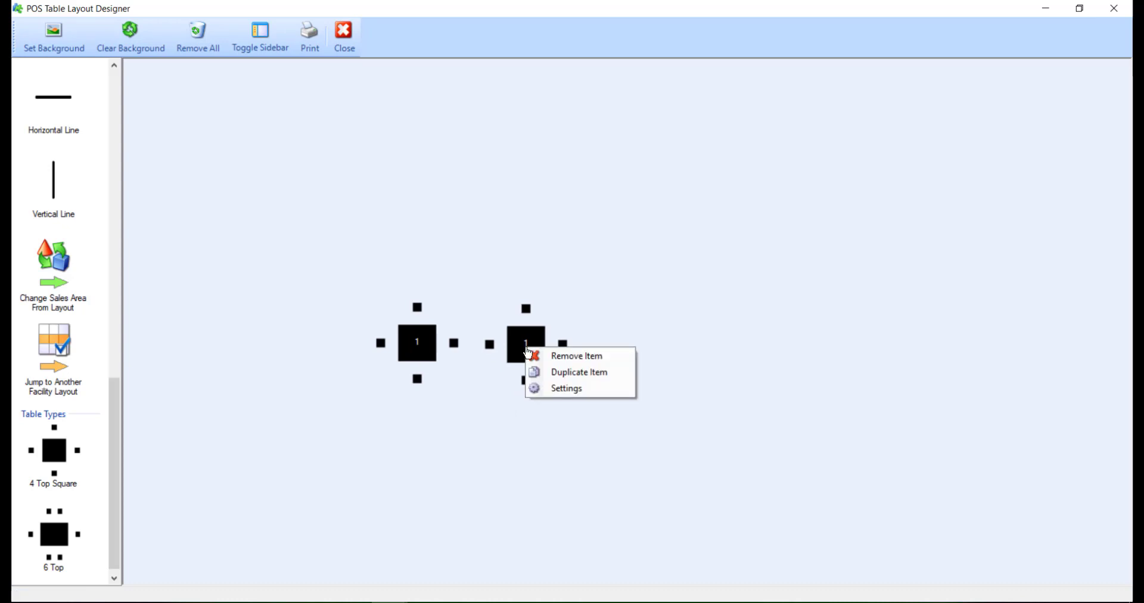
left_click(549, 389)
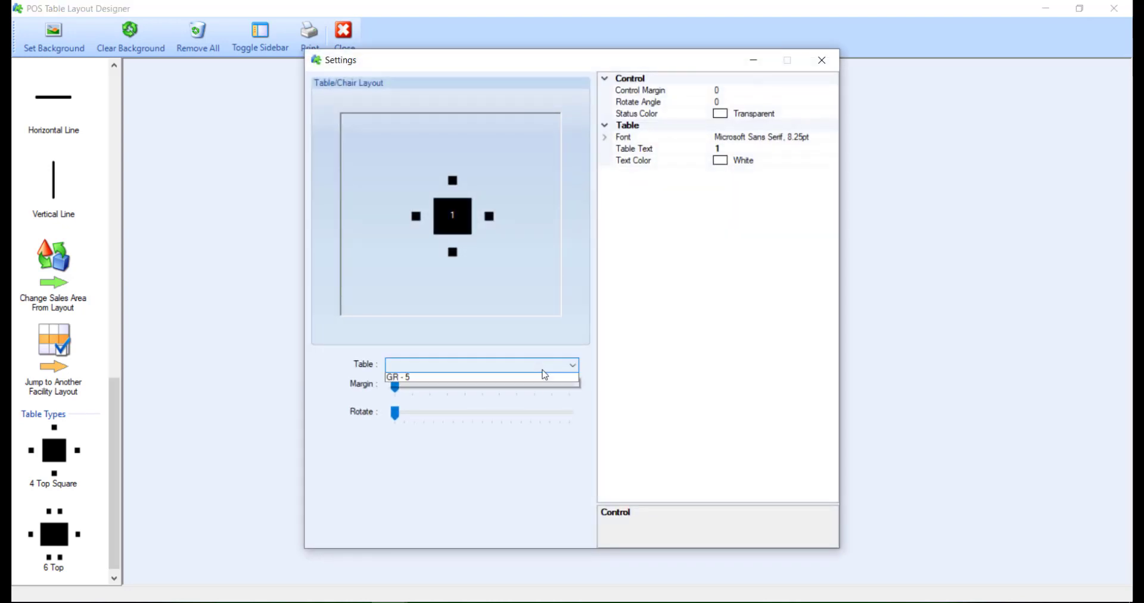
left_click(540, 366)
left_click(533, 388)
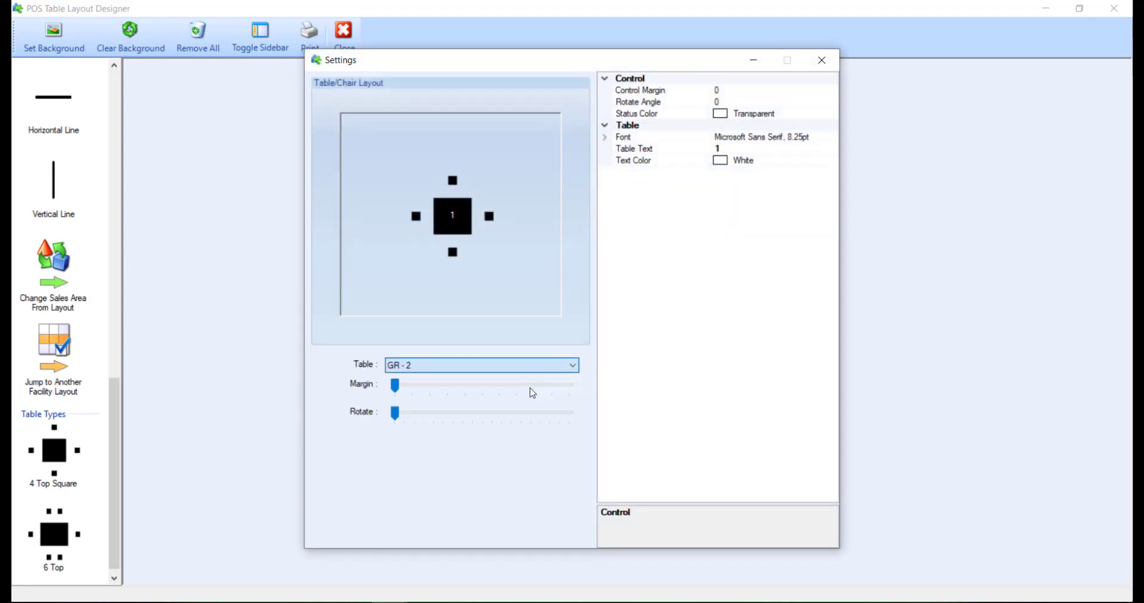
left_click(815, 60)
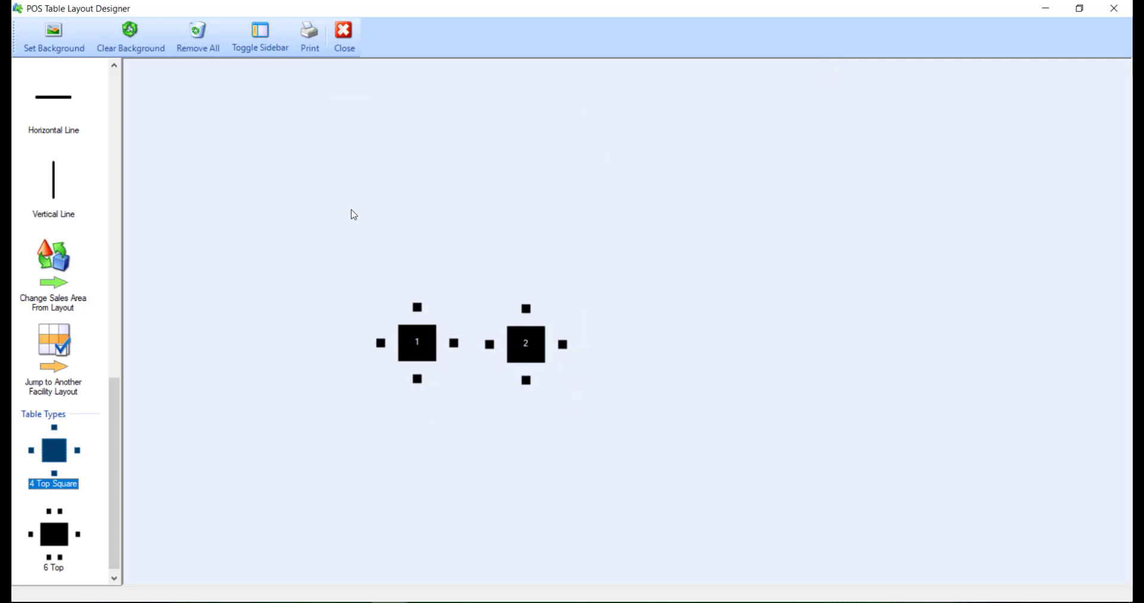
Step: Place a Double Door above the two tables and remove it again
left_click_drag(113, 400, 146, 209)
left_click_drag(70, 201, 484, 108)
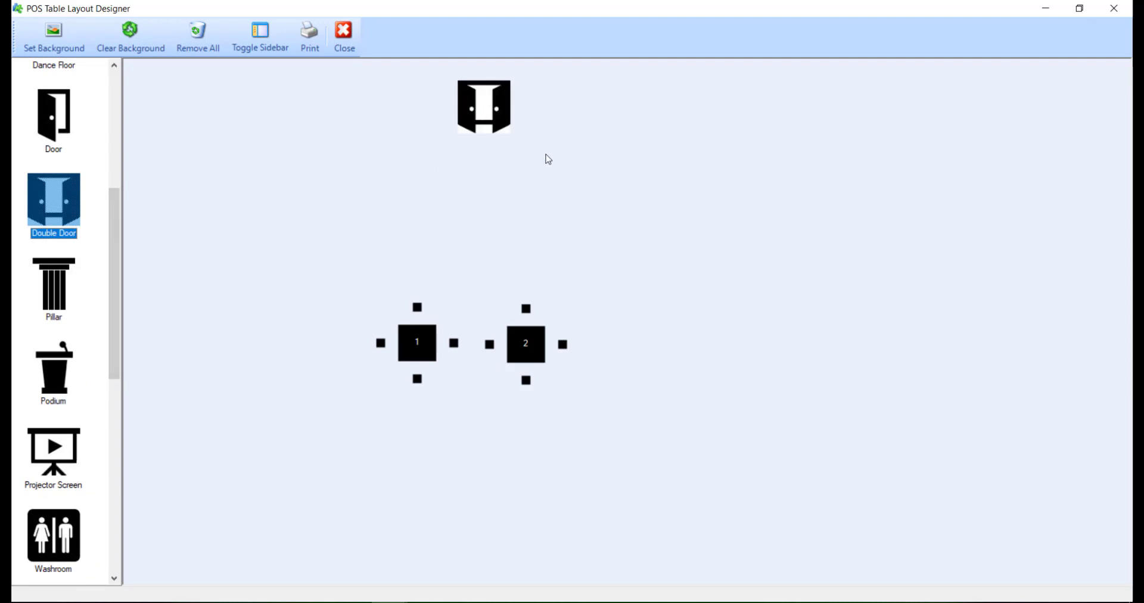
right_click(502, 107)
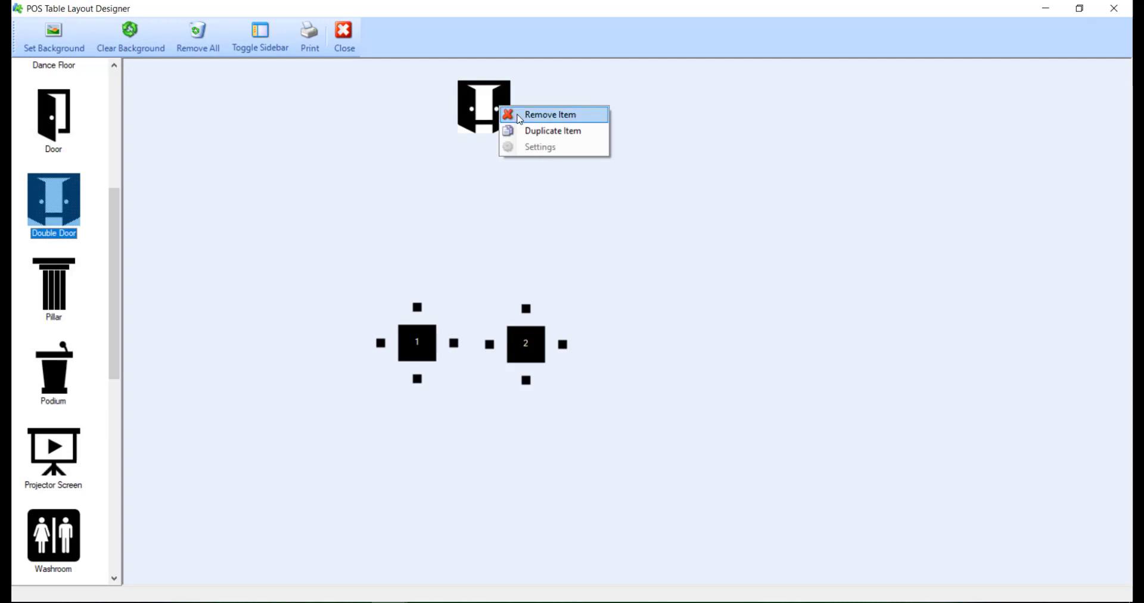
left_click(520, 119)
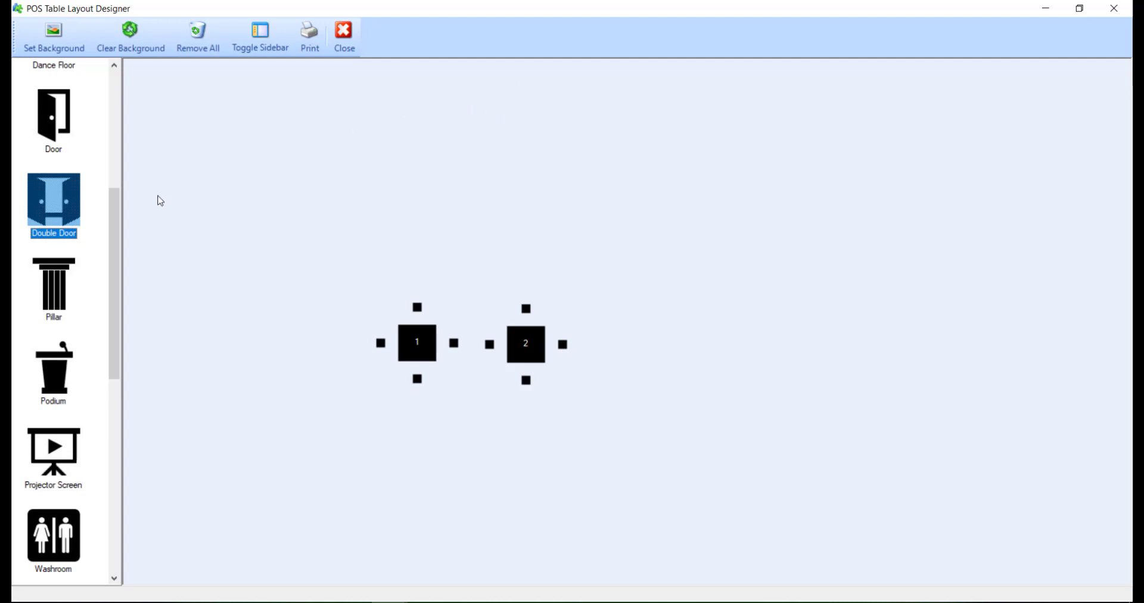
Step: Switch the sidebar of layout items to the text-only list and back to thumbnails
left_click_drag(112, 203, 86, 362)
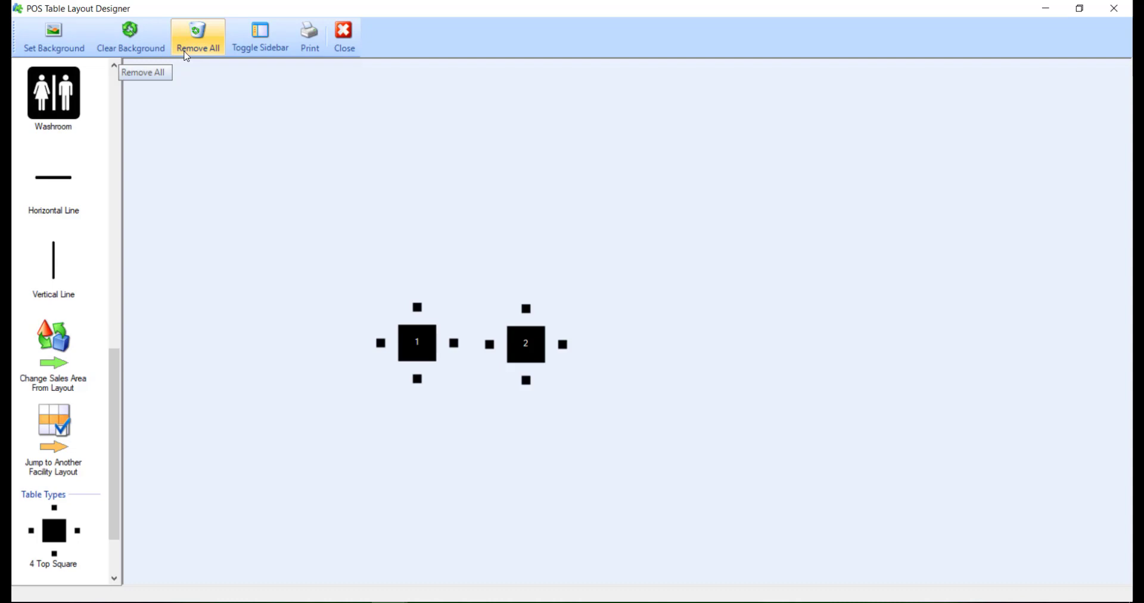
left_click(244, 54)
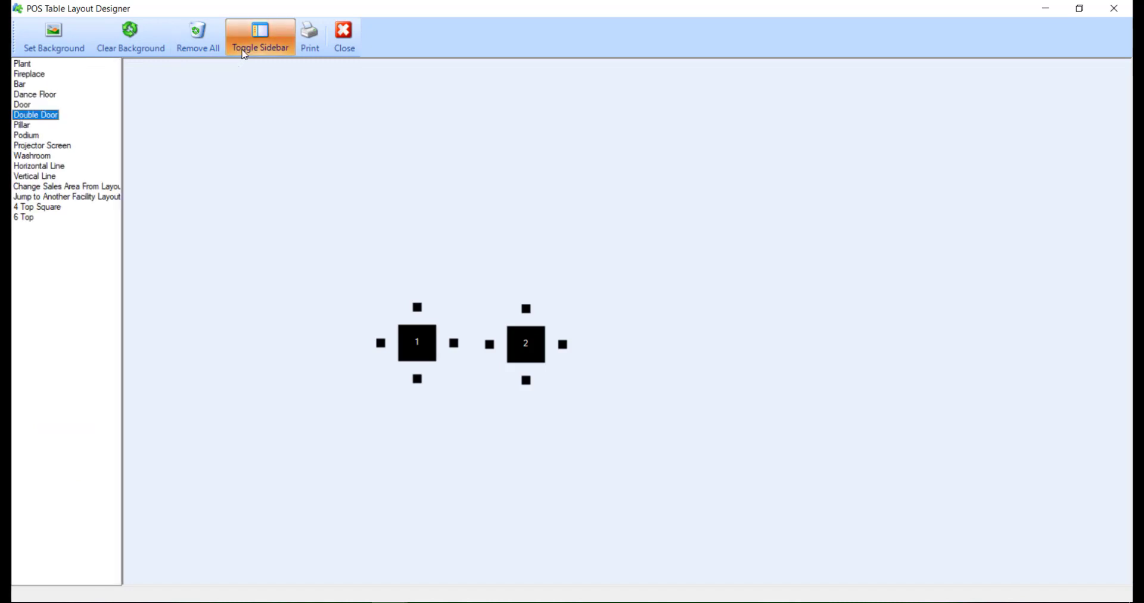
left_click(244, 54)
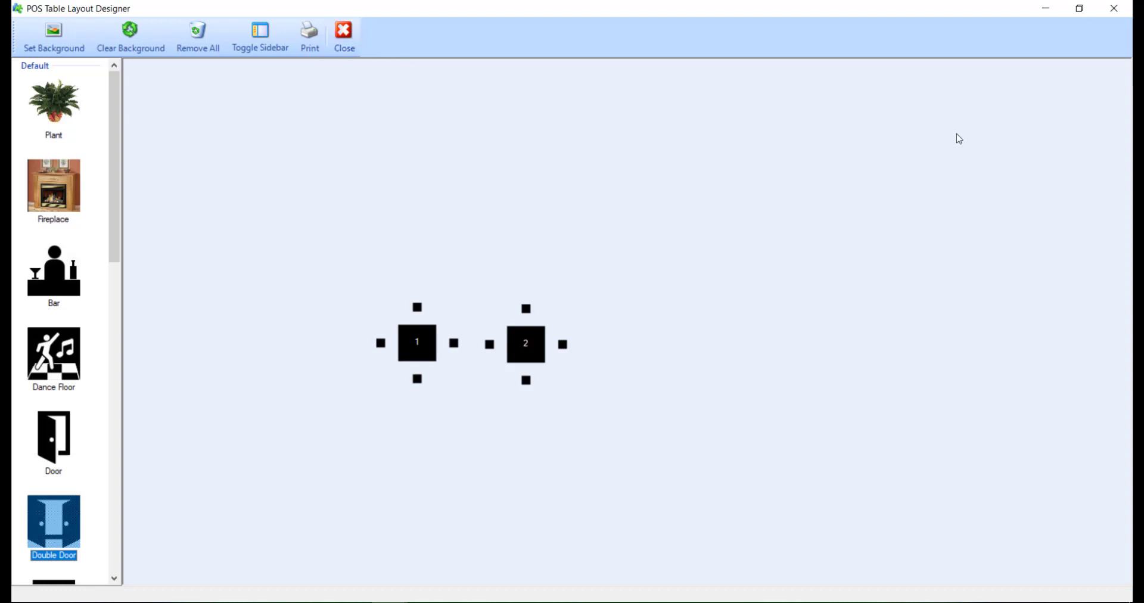
Step: Close the table layout designer and save the Dining Room facility layout
left_click(1128, 14)
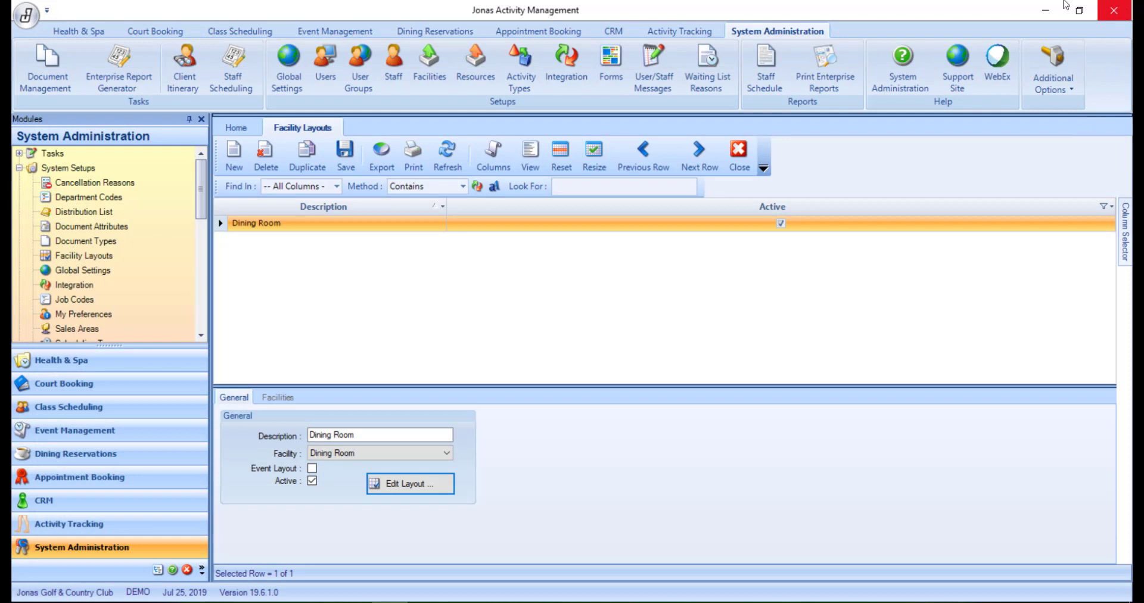
left_click(344, 155)
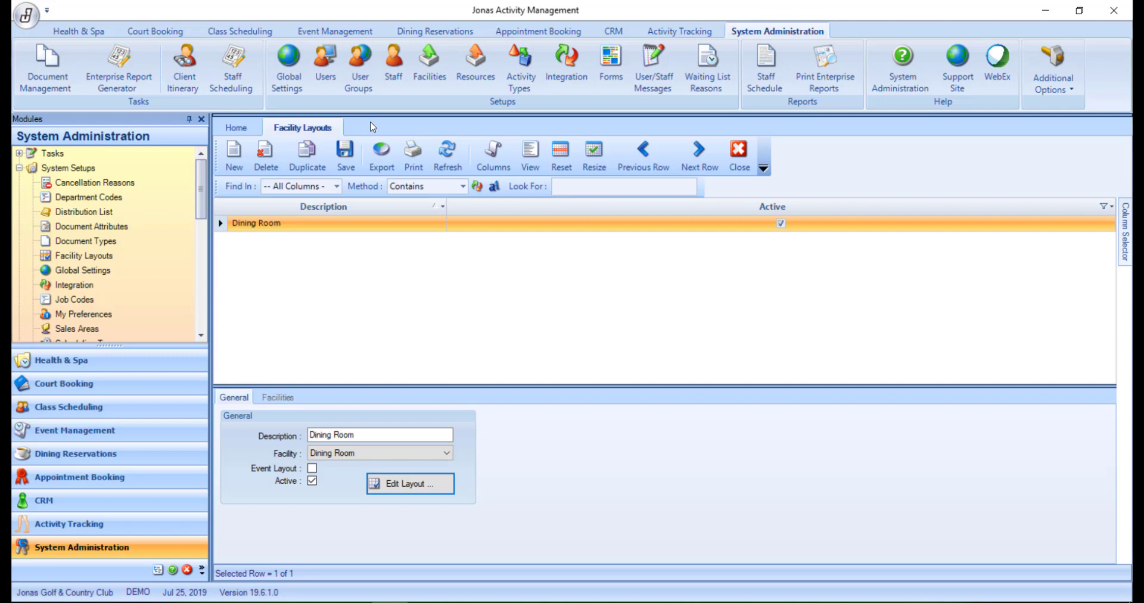
Step: Check the Default Facility Layout choices in the Dining Room facility's Dining Reservations settings
left_click(433, 87)
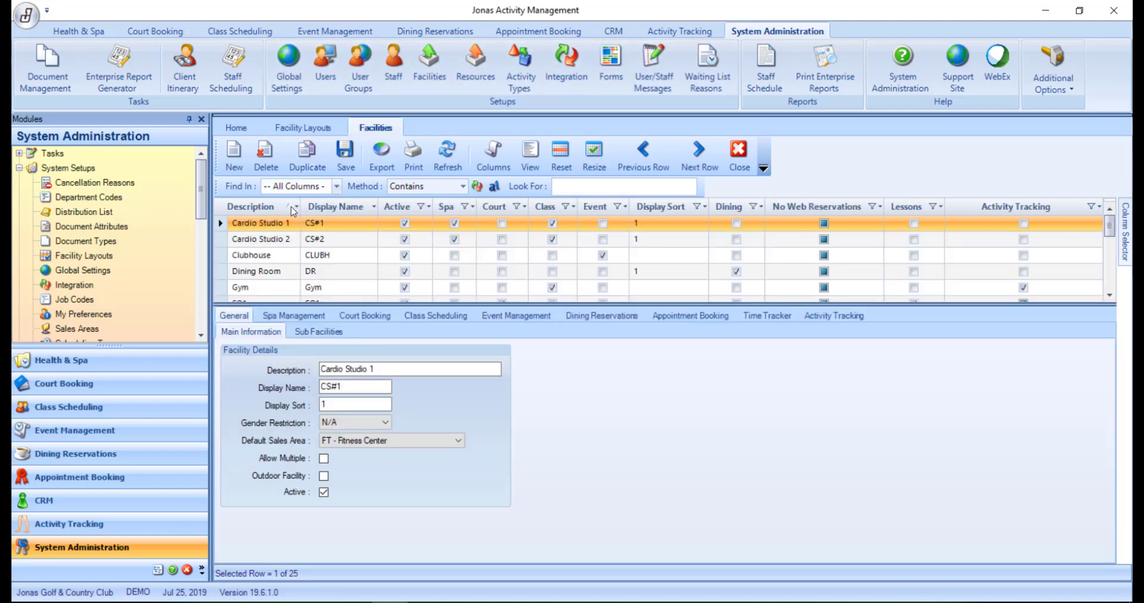
left_click(283, 273)
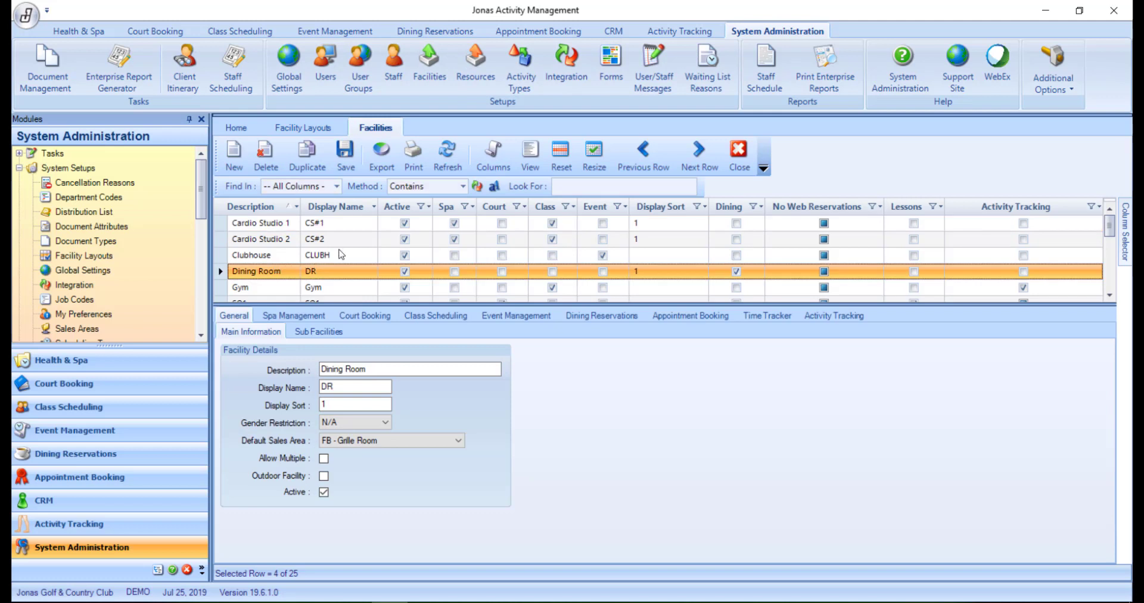
left_click(567, 318)
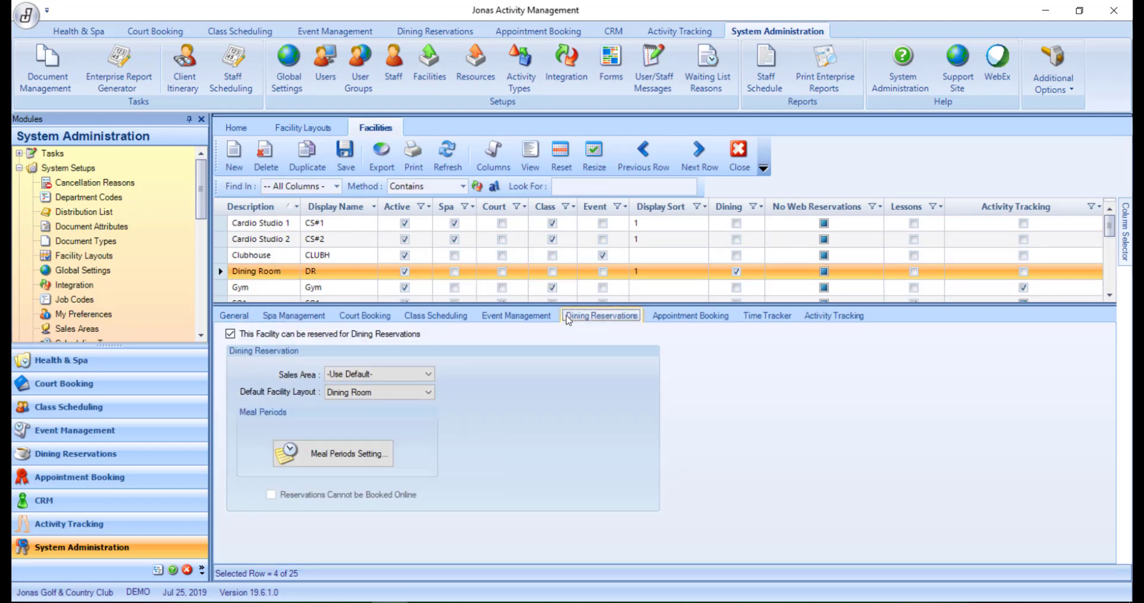
left_click(411, 394)
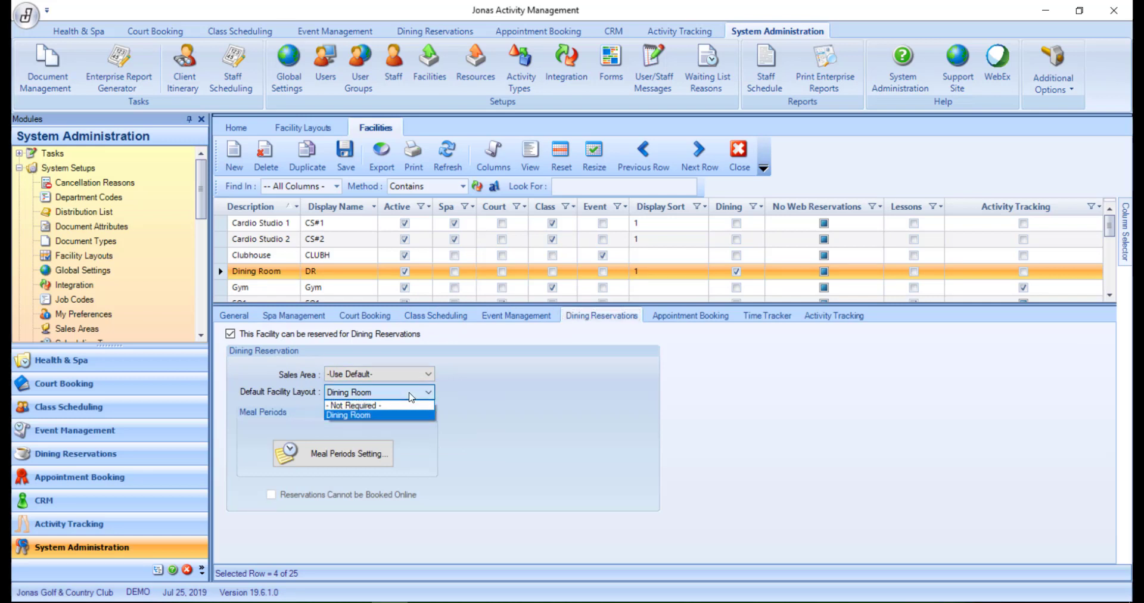
left_click(454, 397)
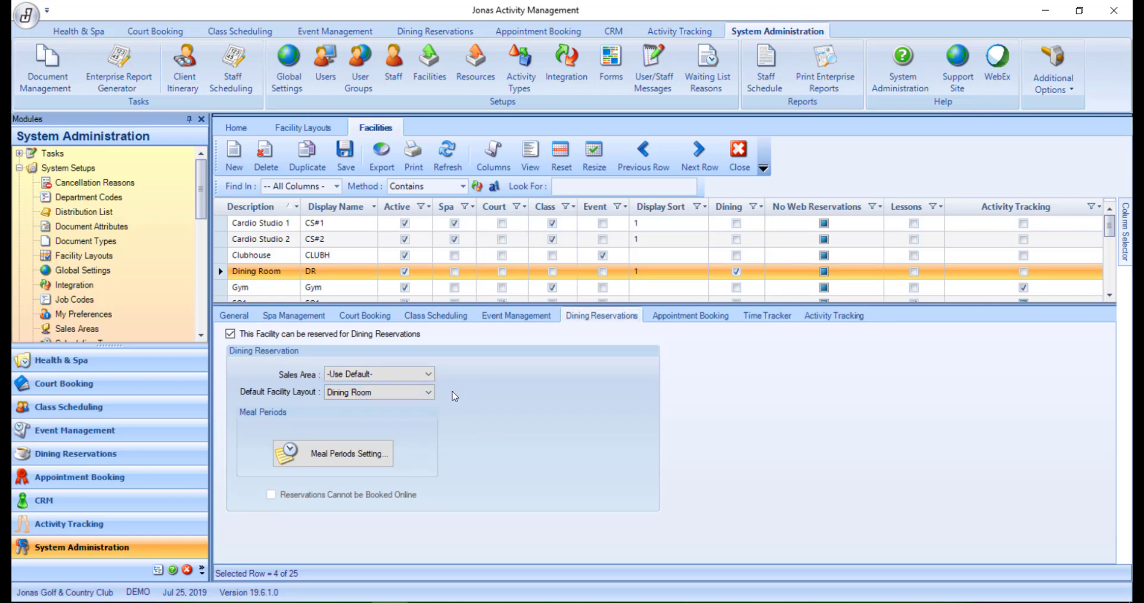